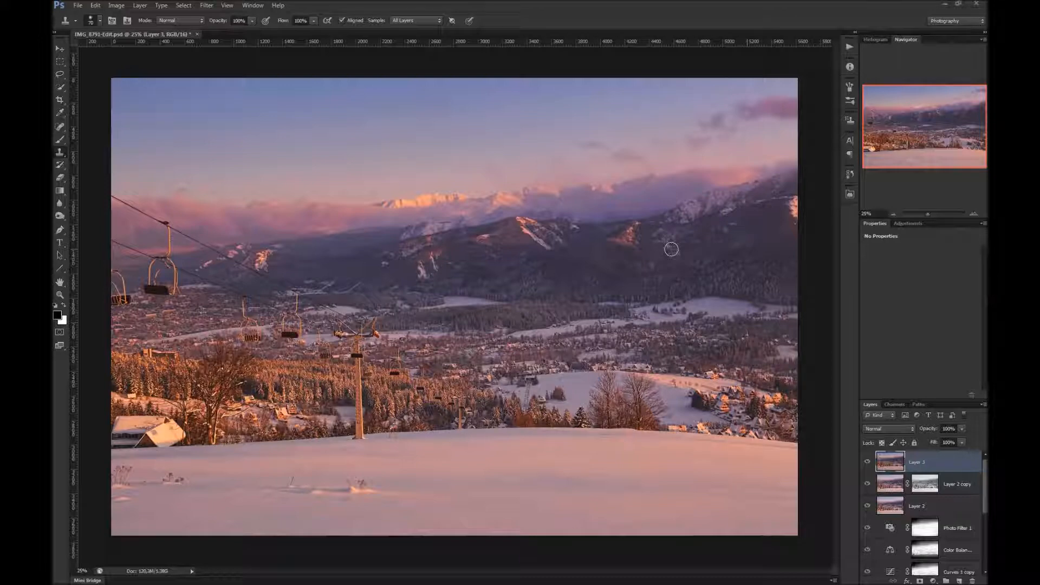
- Switch to Lightroom and compare the edited IMG_8791.CR2 with its unedited virtual copy, ending on the edited photo's Basic adjustments
key(alt+Tab)
key(alt+Tab)
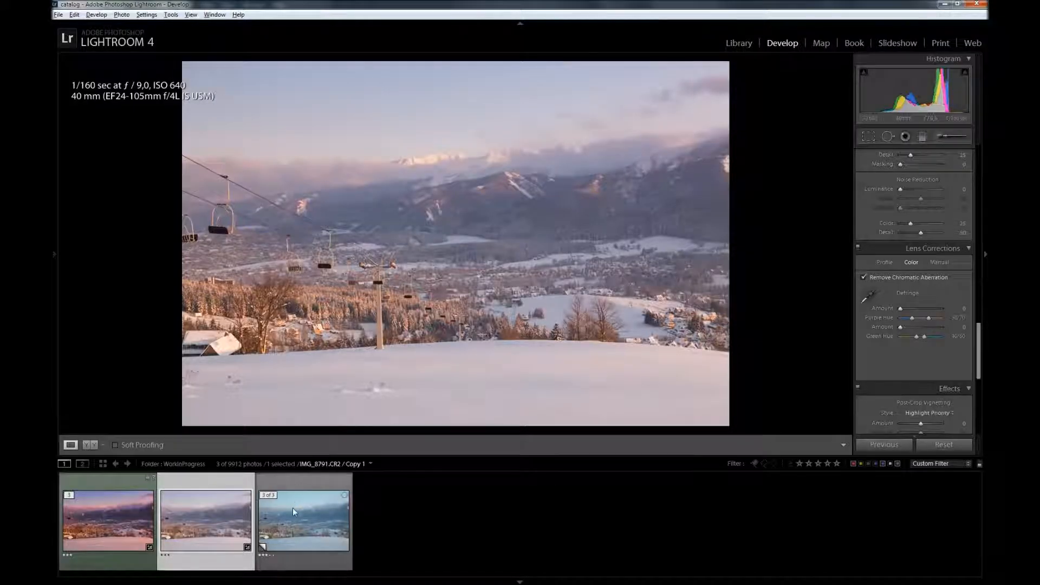
click(293, 512)
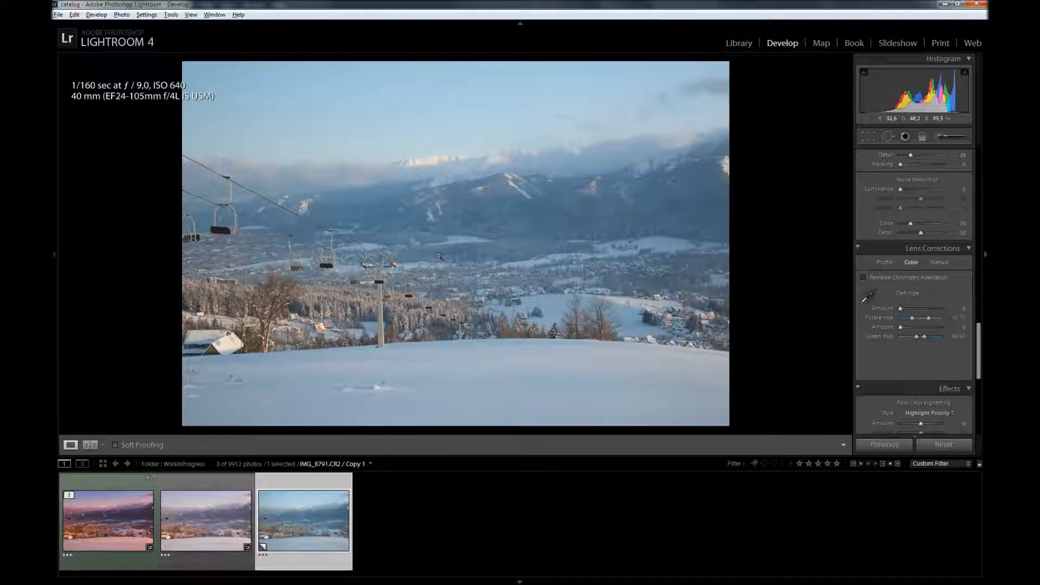
click(180, 526)
scroll(923, 295, up, 5)
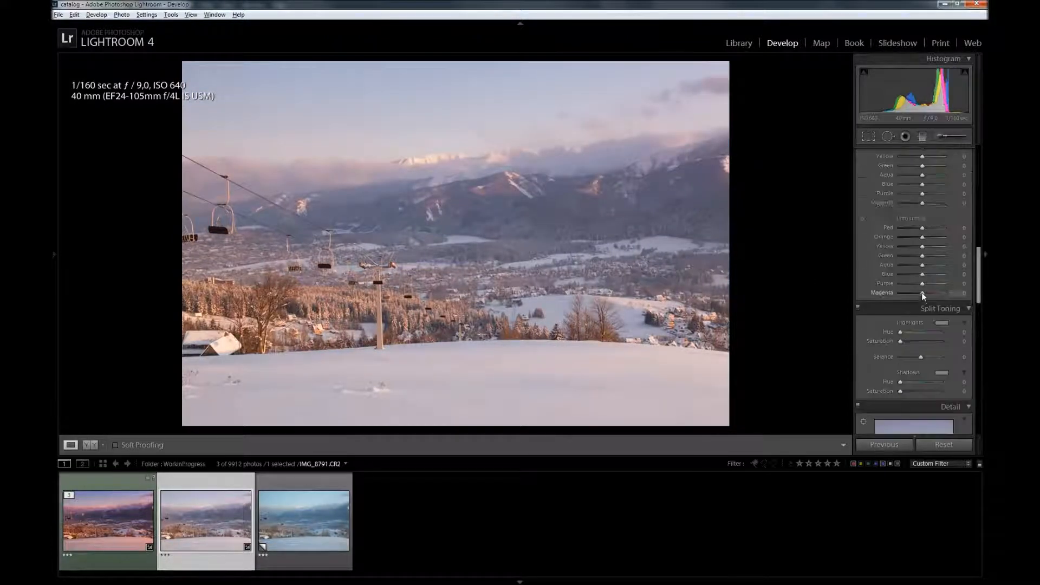
scroll(922, 295, up, 5)
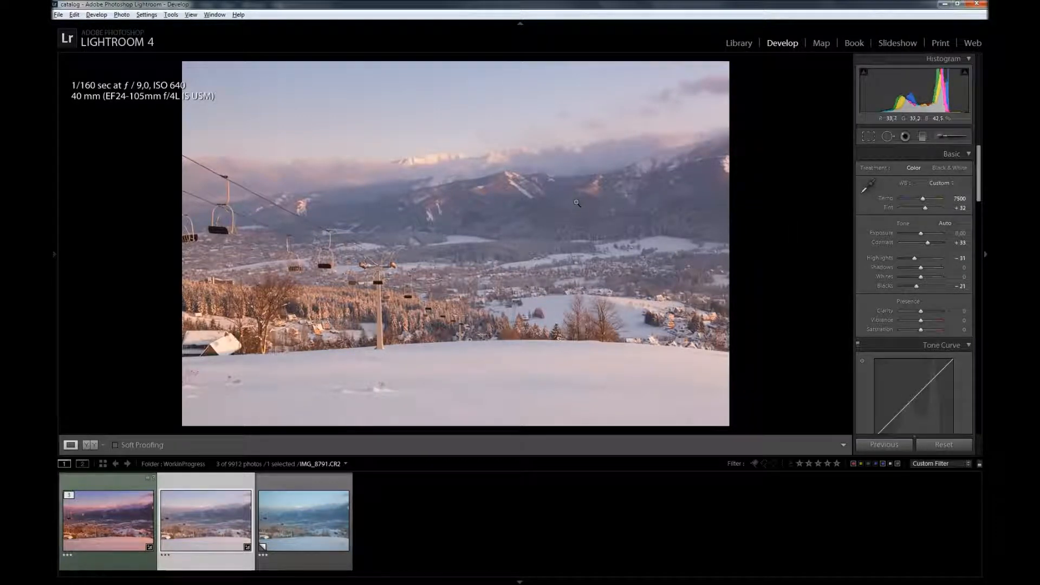
- Compare the Basic white balance and tone settings of the unedited virtual copy with those of the edited photo
key(Right)
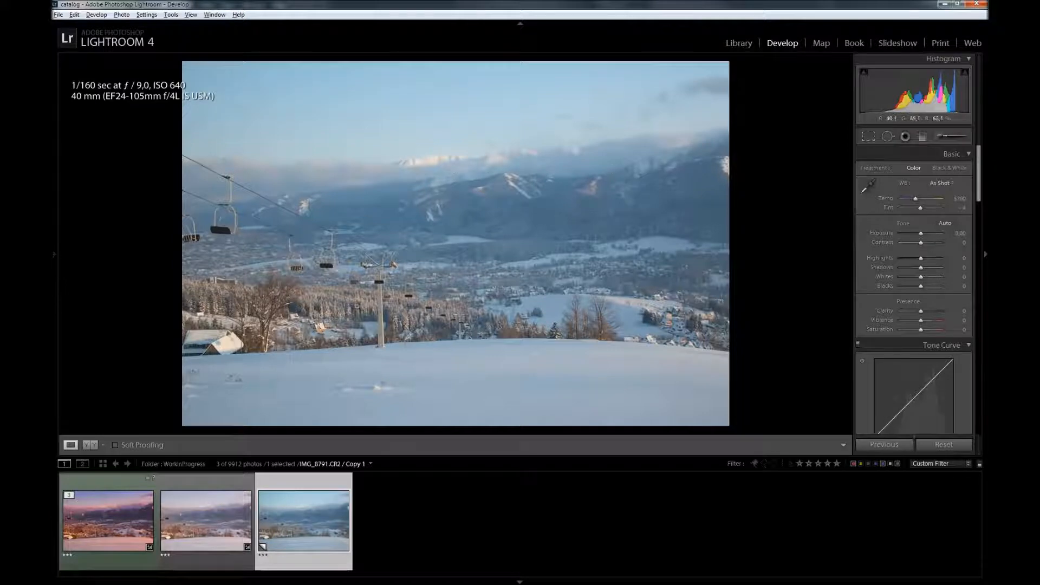
click(213, 511)
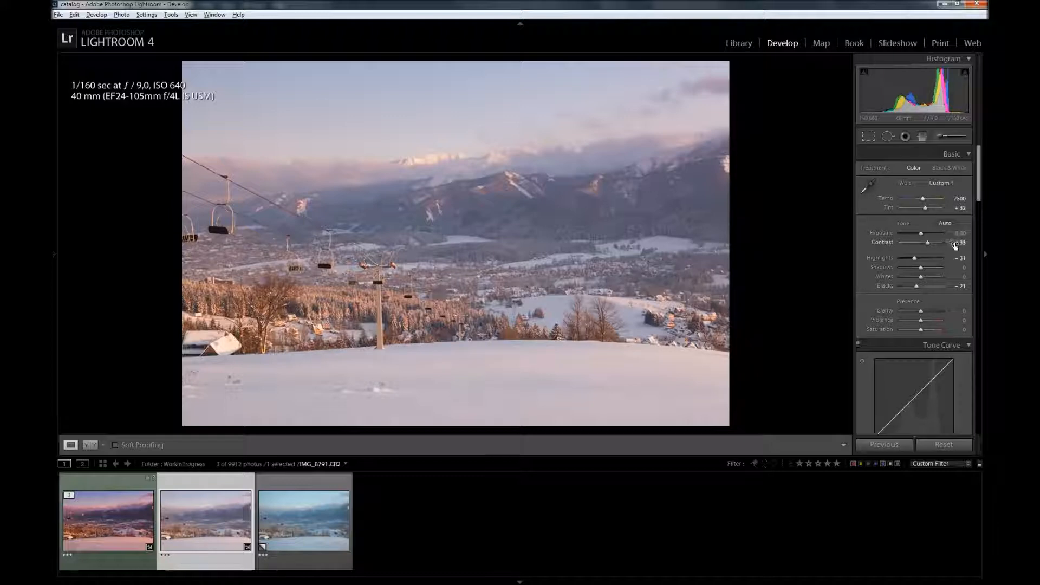
key(Right)
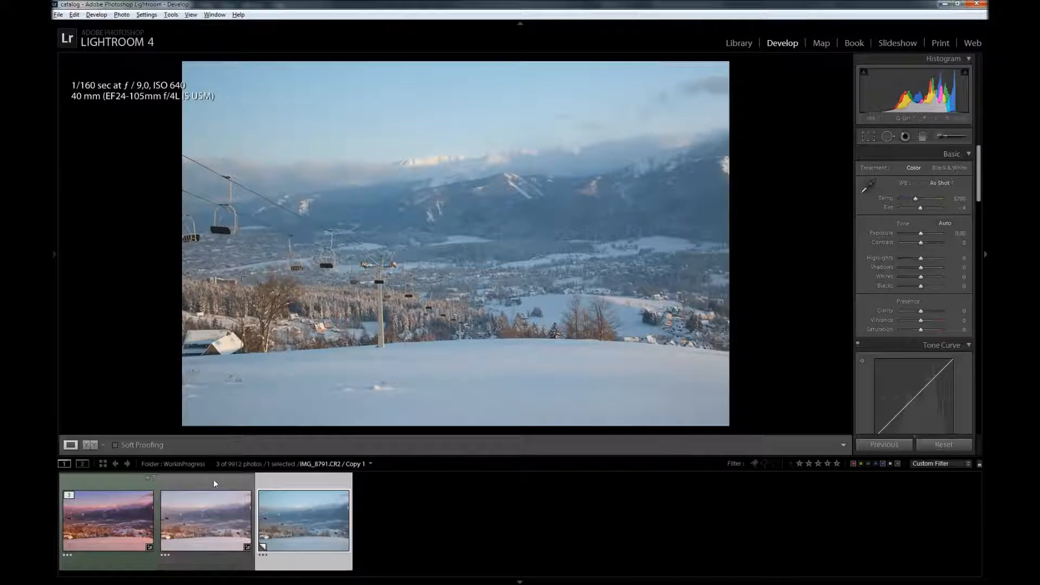
click(233, 488)
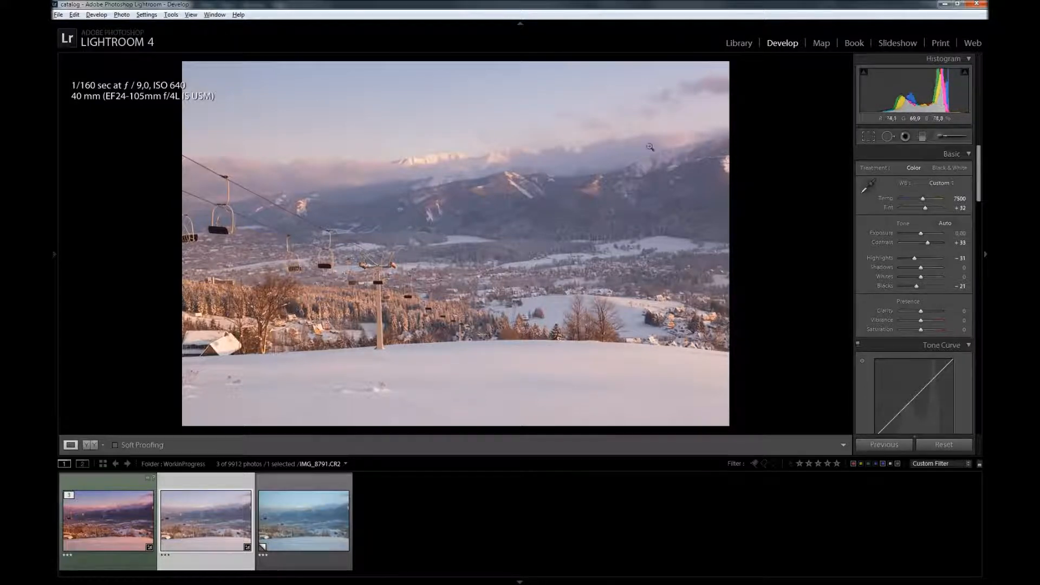
- Review the edited photo's chromatic aberration setting and its lens profile corrections
scroll(982, 299, down, 5)
scroll(968, 307, down, 10)
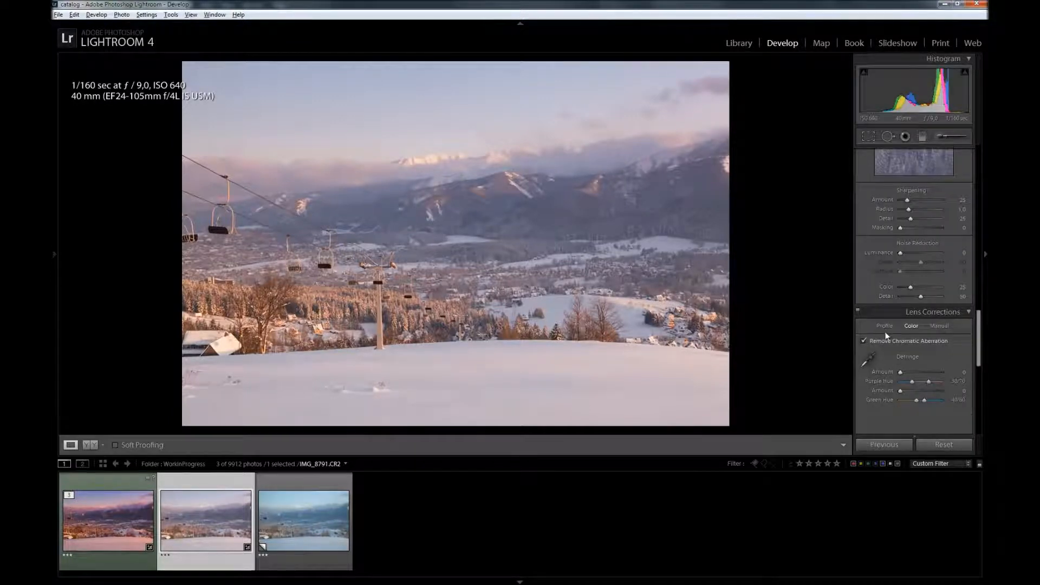
scroll(921, 317, down, 3)
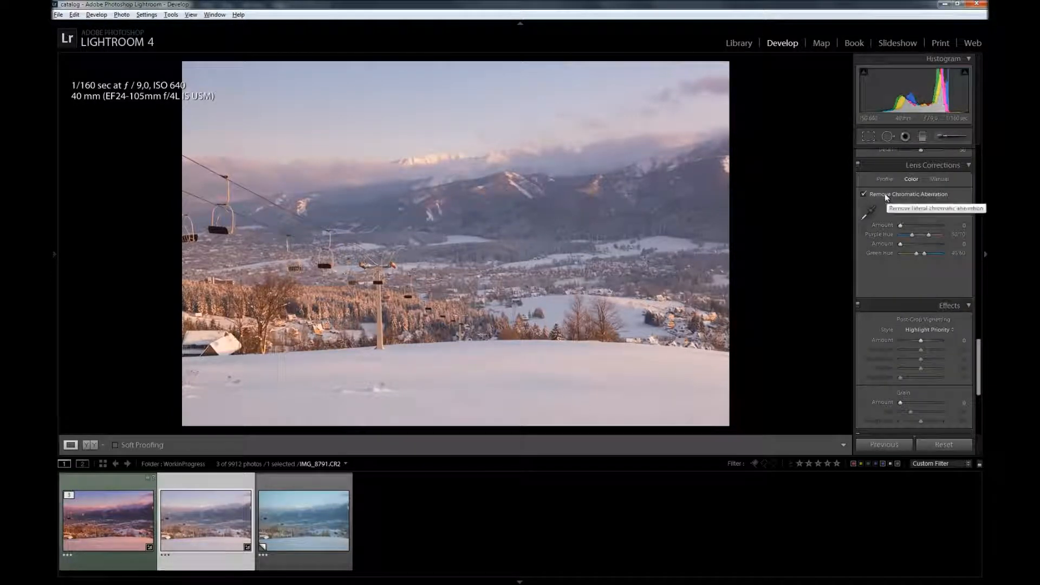
click(885, 179)
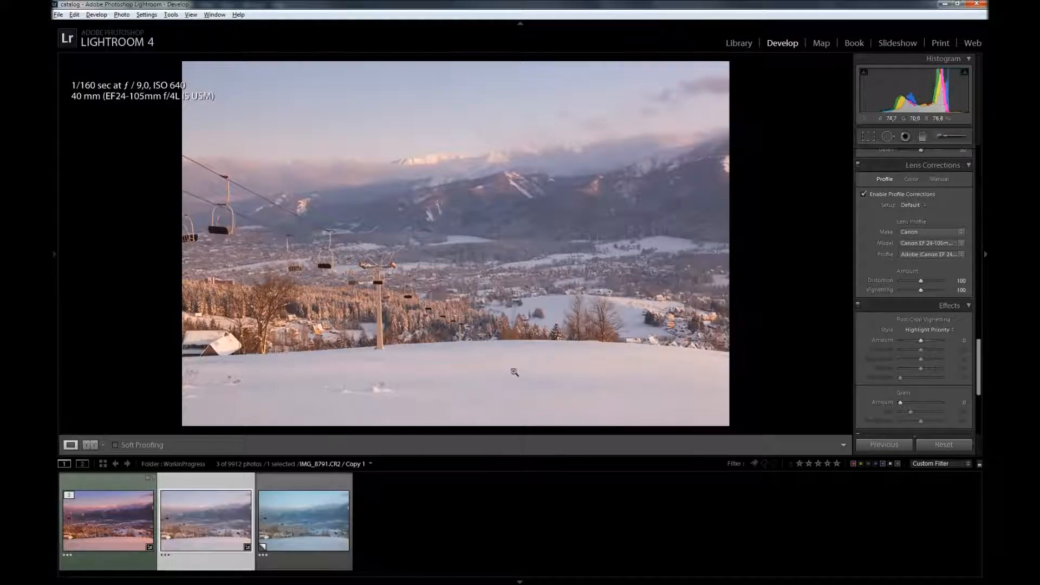
- Switch to Photoshop, hide every layer except Layer 1 copy 2, and show Layer 1 copy beneath it again
key(alt+Tab)
scroll(925, 475, down, 5)
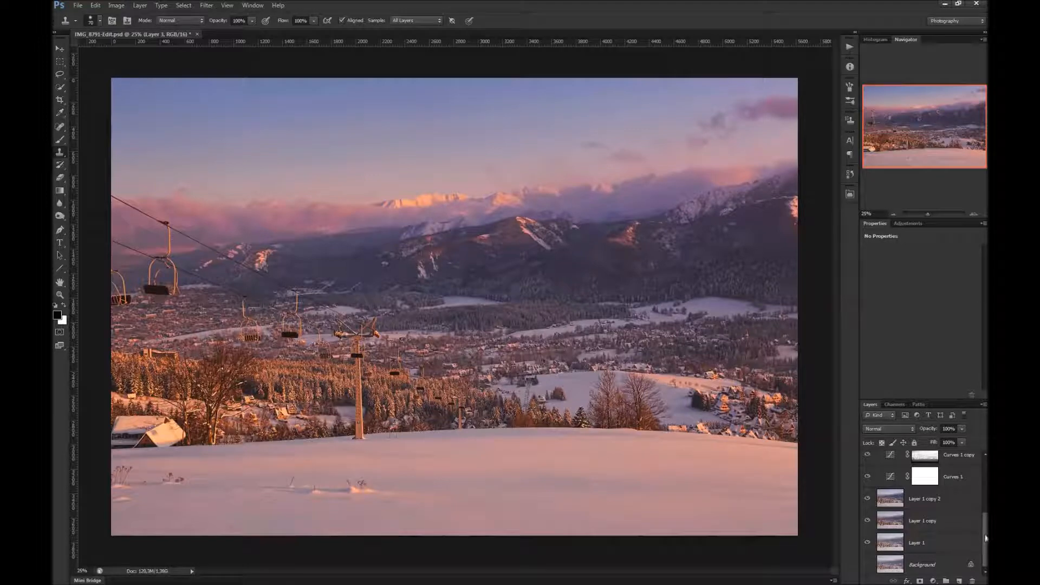
drag(987, 540, 986, 533)
scroll(895, 534, up, 2)
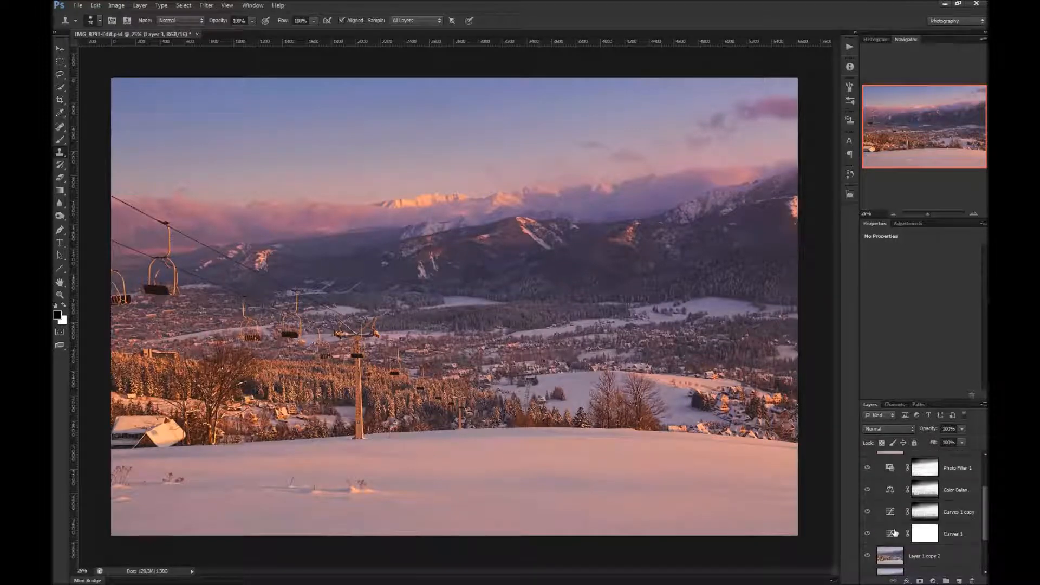
alt+click(868, 556)
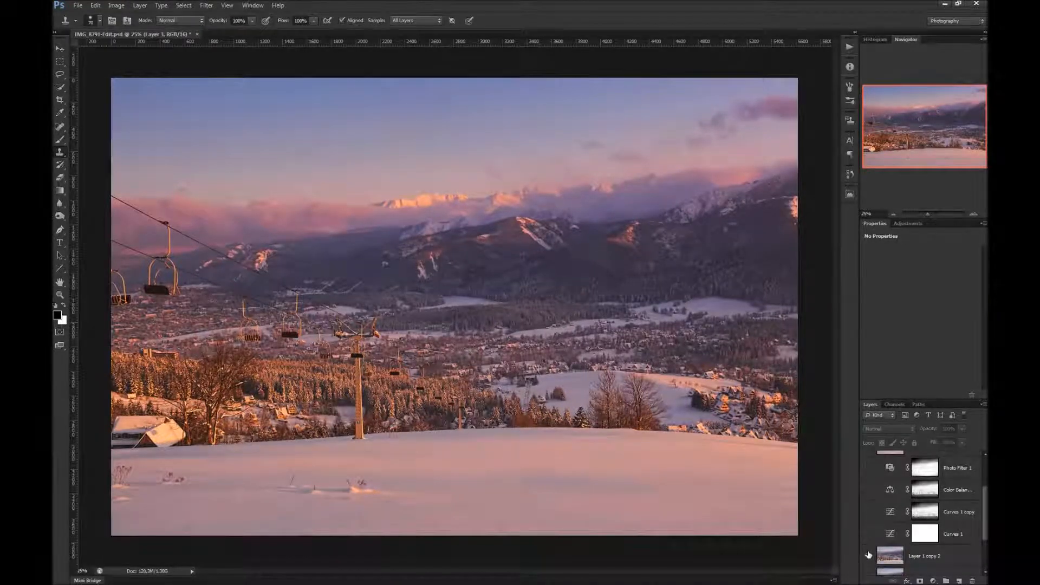
scroll(869, 561, down, 3)
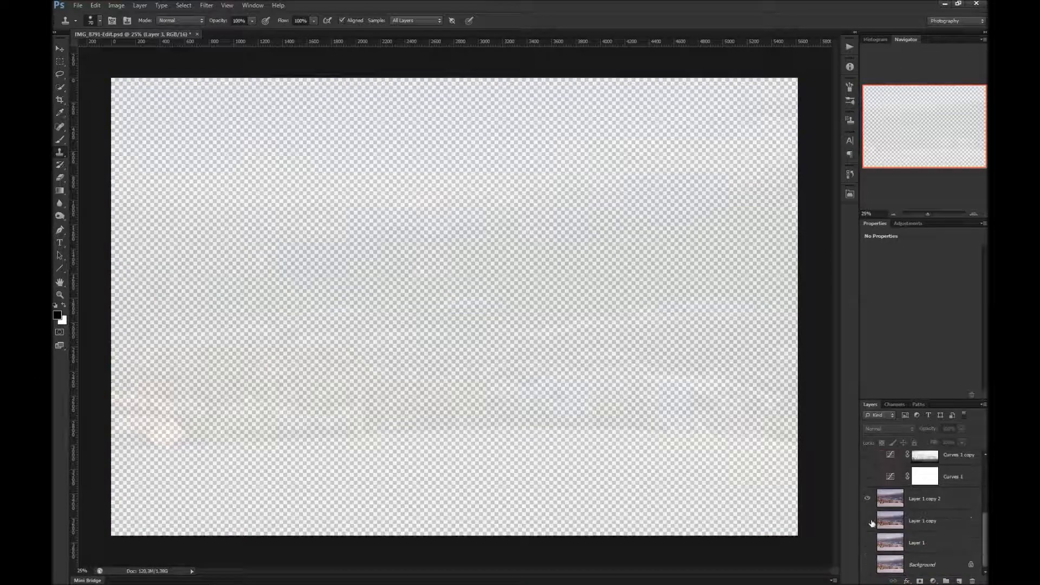
click(869, 521)
scroll(913, 525, up, 2)
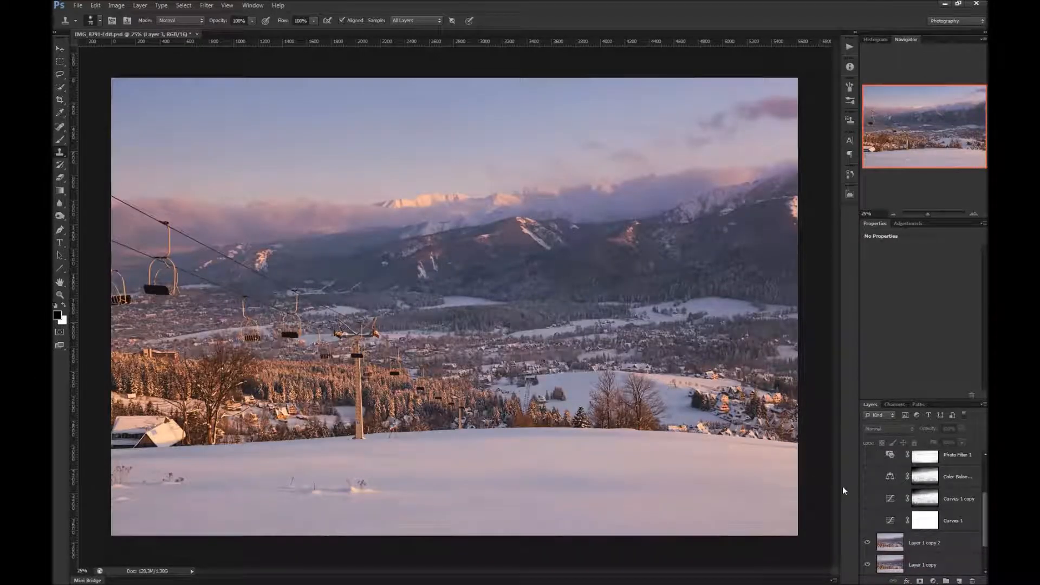
- Show the Curves 1 adjustment layer and inspect its curve and its layer mask
click(869, 521)
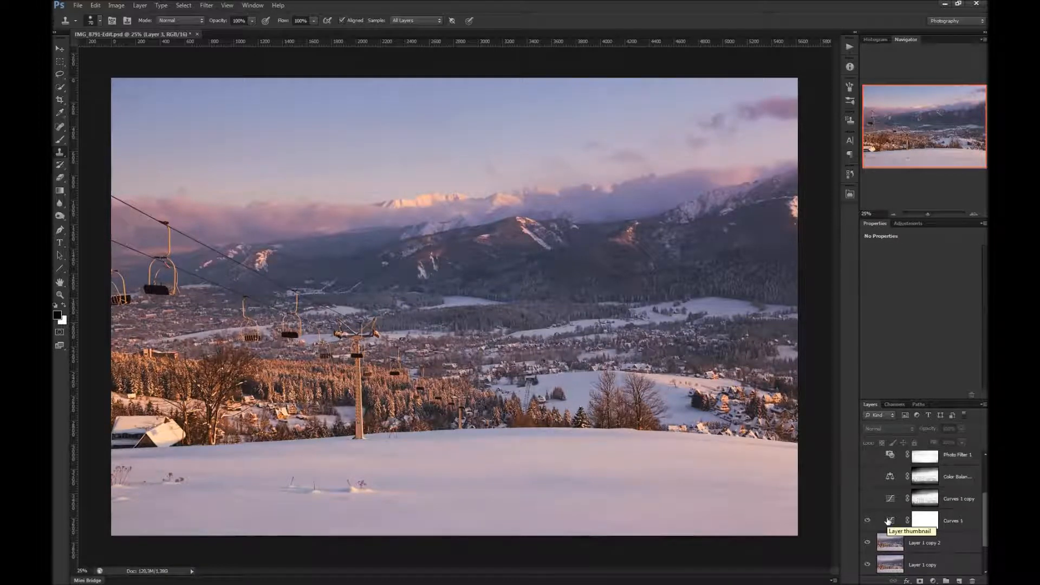
click(887, 521)
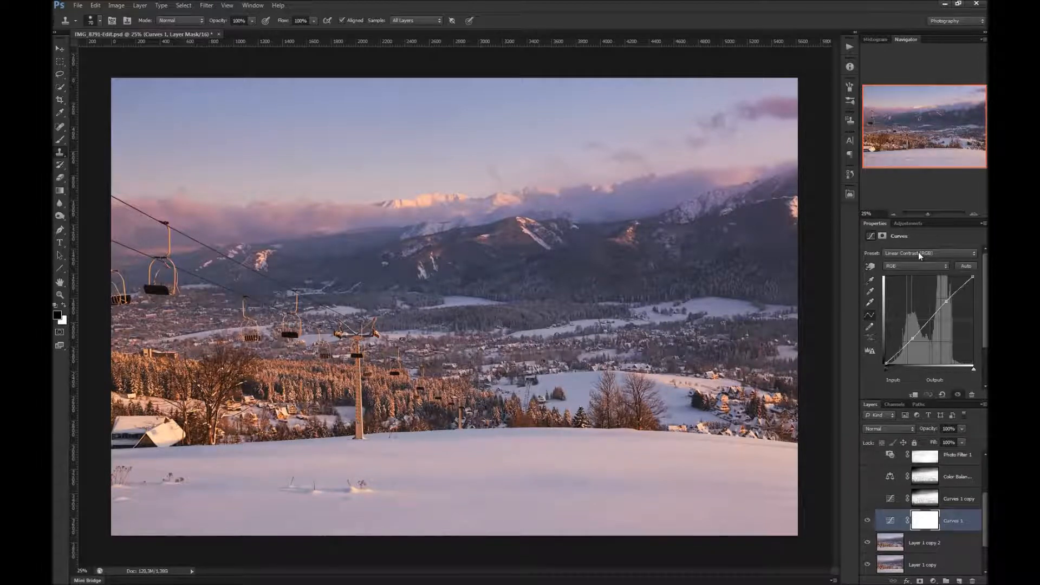
alt+click(931, 521)
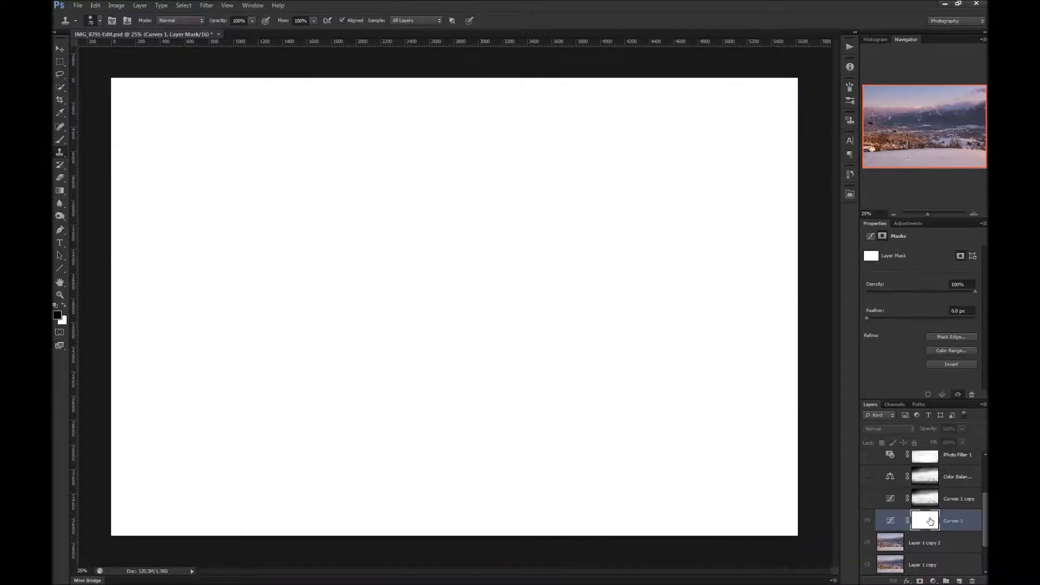
alt+click(930, 522)
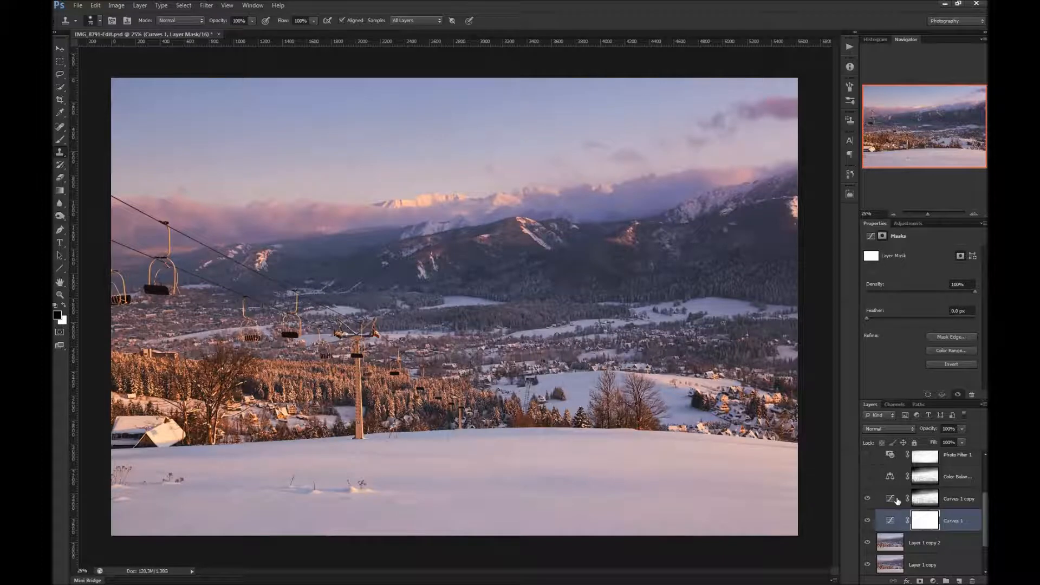
- Inspect the mask and curve of Curves 1 copy, and compare the image with and without that layer
click(908, 500)
alt+click(924, 497)
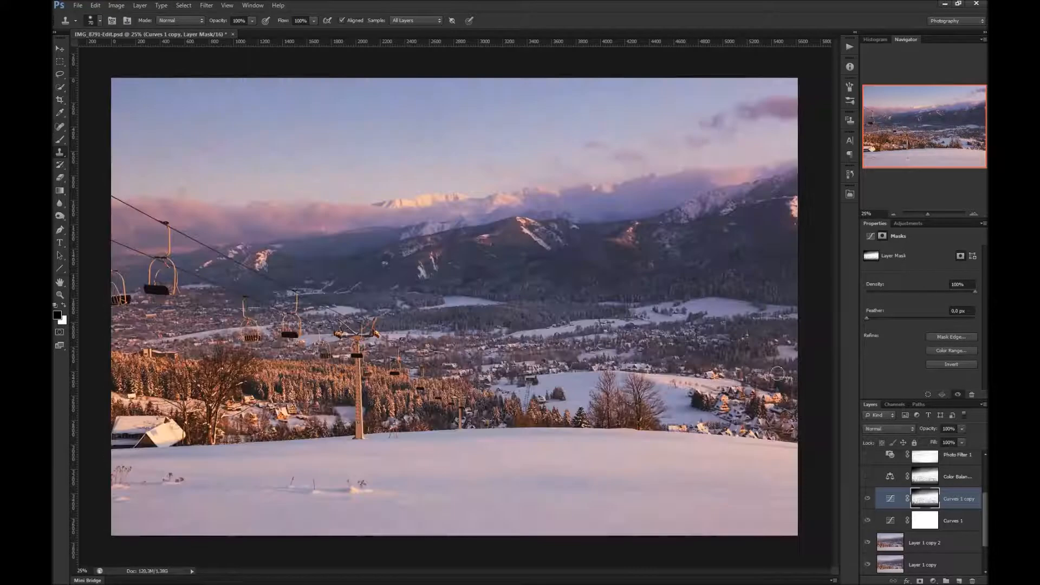
alt+click(925, 498)
click(890, 498)
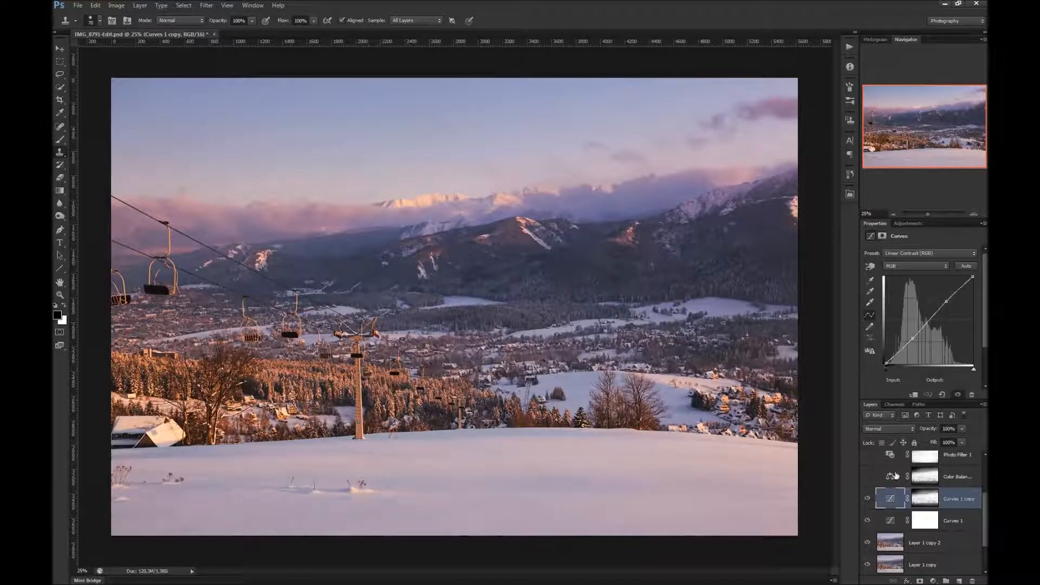
click(868, 498)
click(867, 498)
- Show the Color Balance layer and review its color settings for the different tonal ranges
click(868, 477)
click(891, 477)
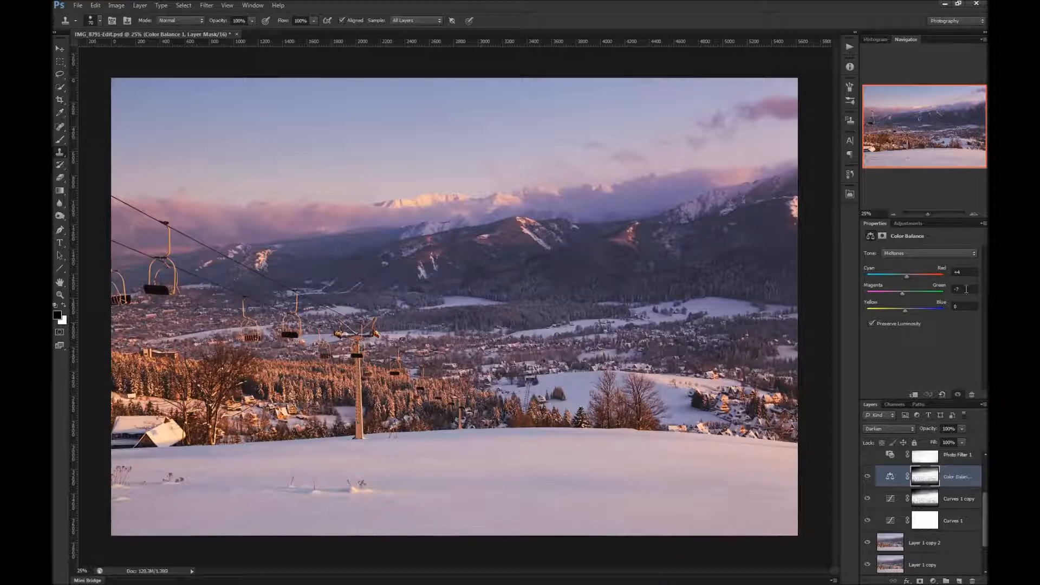
click(899, 253)
click(900, 264)
click(907, 255)
click(900, 280)
click(916, 250)
click(905, 271)
- View the Color Balance layer's mask on its own and return to the image
alt+click(924, 473)
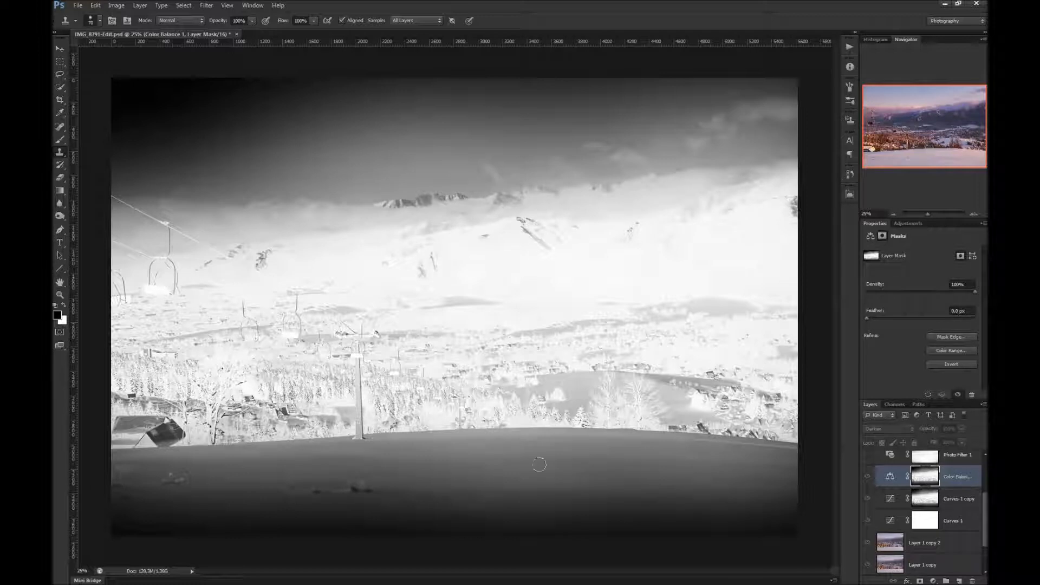
key(alt)
alt+click(924, 485)
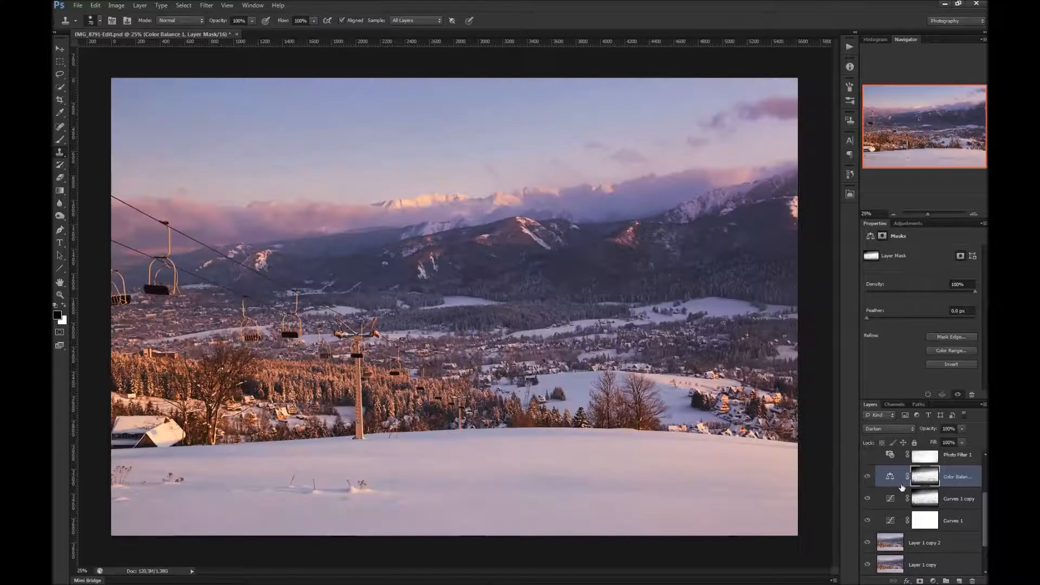
- Show the Photo Filter 1 layer and inspect its warming filter settings and its layer mask
scroll(897, 491, up, 1)
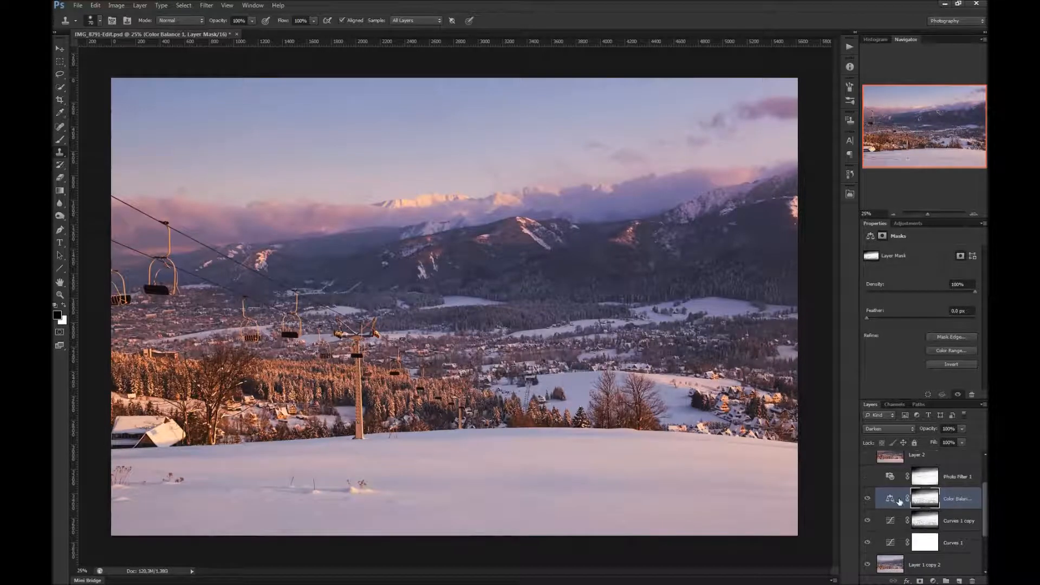
click(868, 477)
click(894, 477)
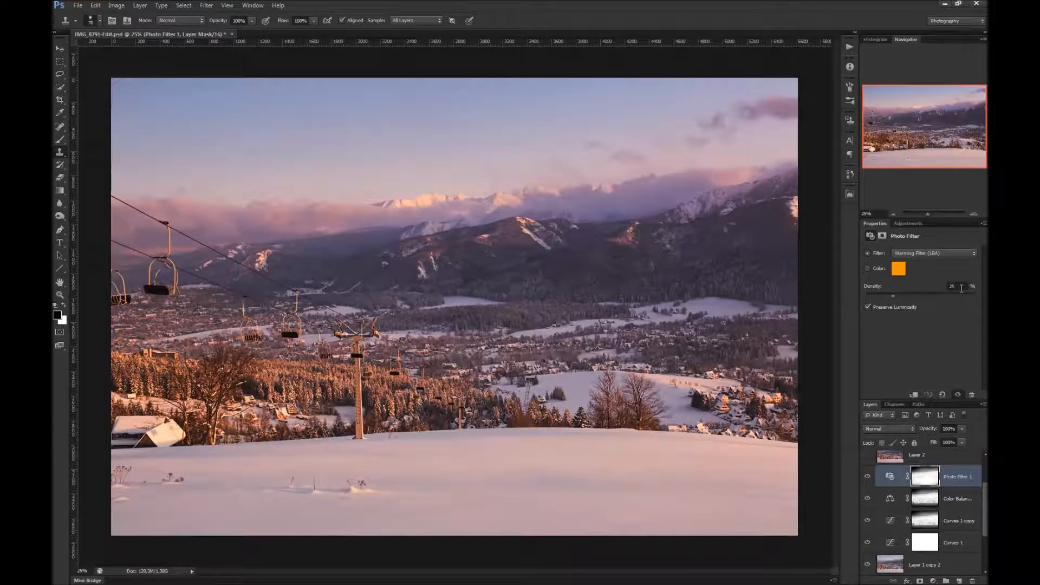
alt+click(929, 481)
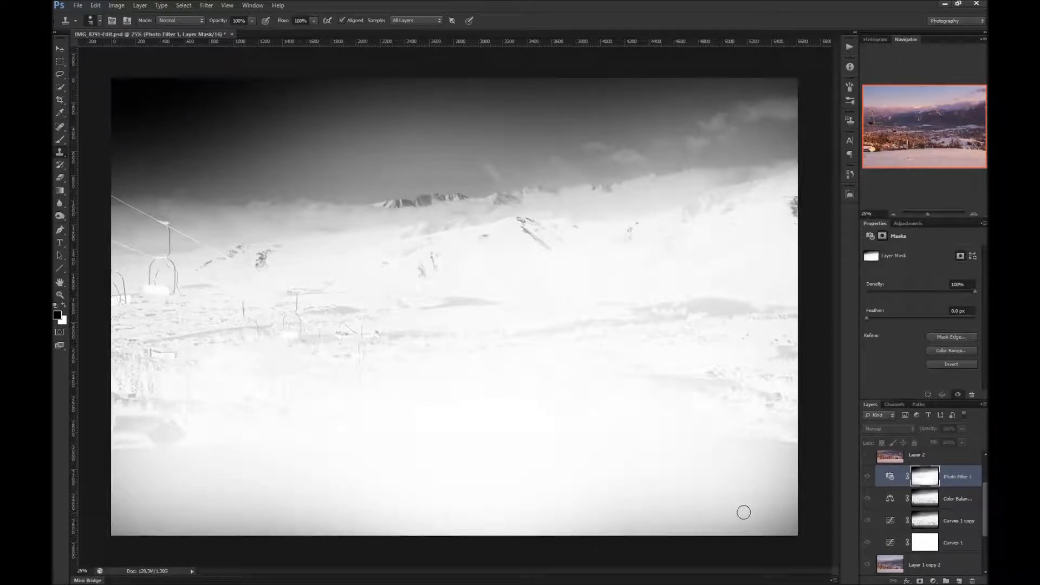
alt+click(929, 480)
- Show Layer 2 copy and examine its mask, viewing it alone and comparing the image with the mask disabled and enabled
scroll(923, 488, up, 1)
scroll(923, 488, up, 2)
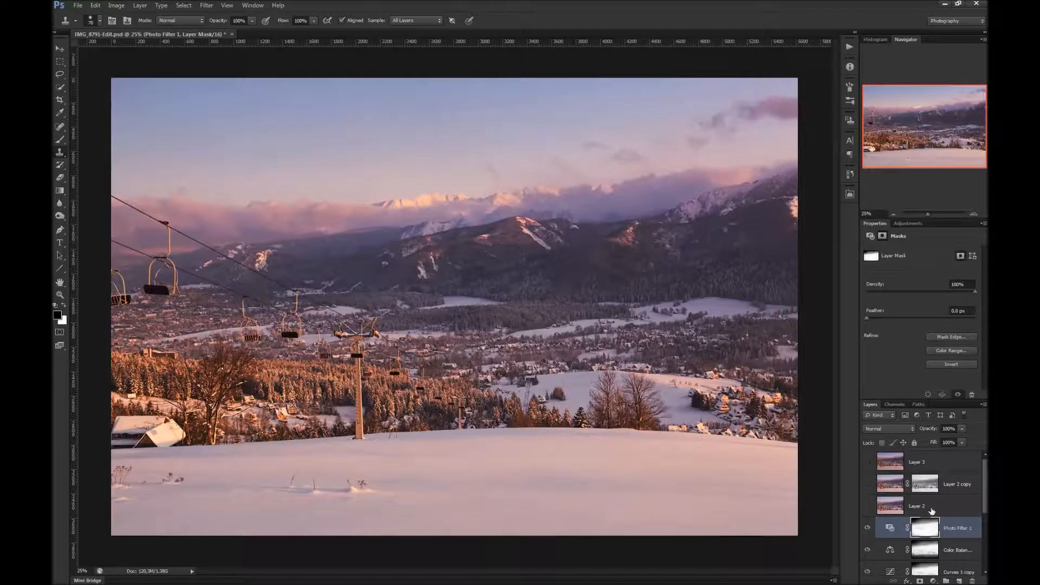
click(868, 484)
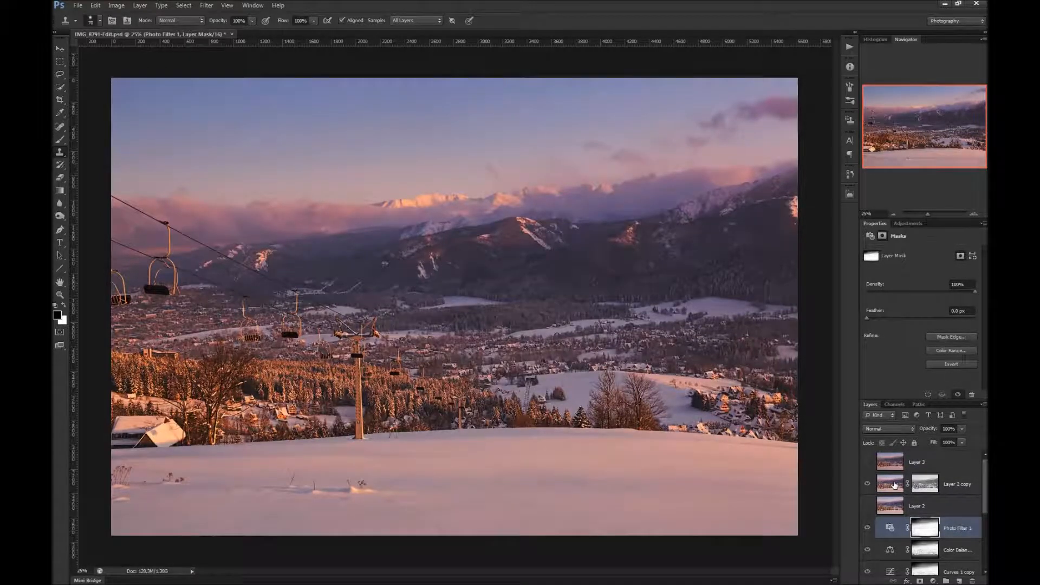
click(895, 485)
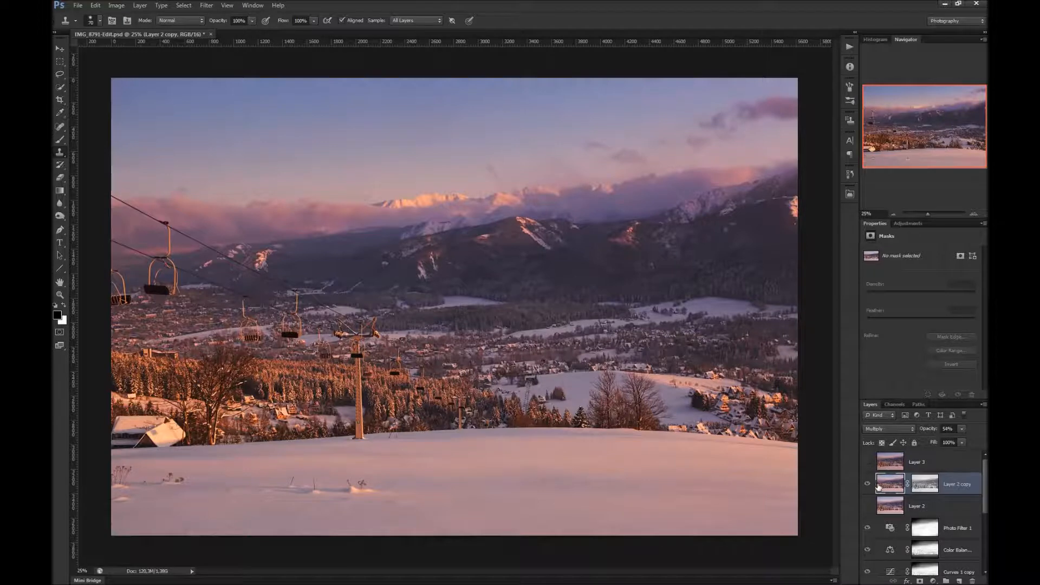
alt+click(924, 485)
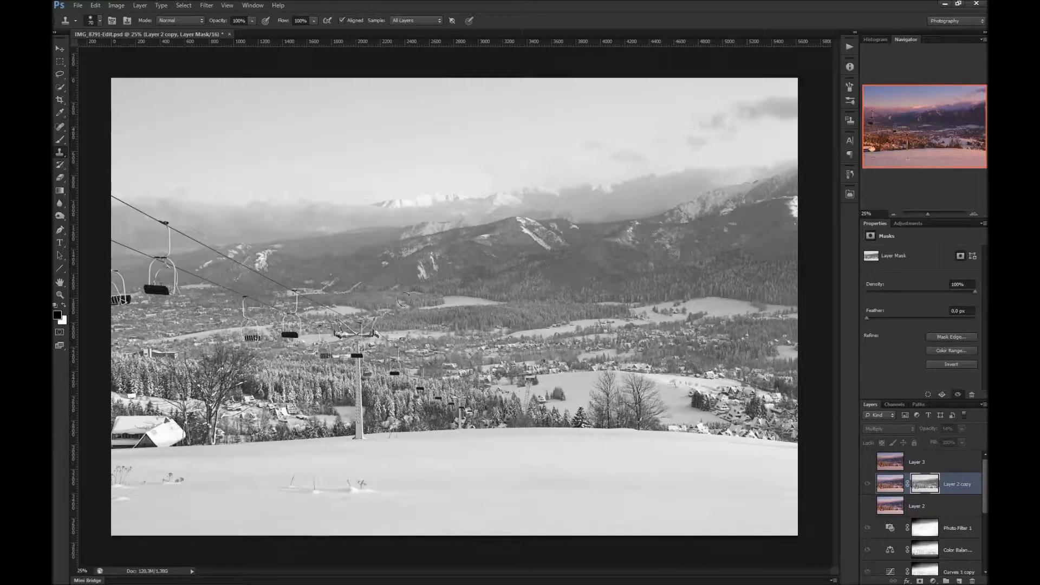
alt+click(925, 484)
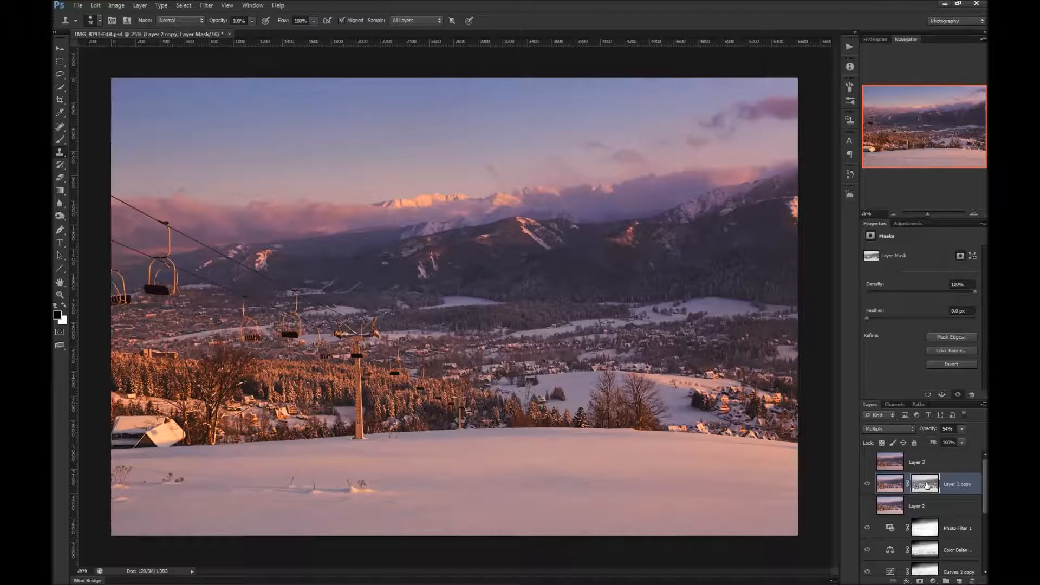
shift+click(927, 485)
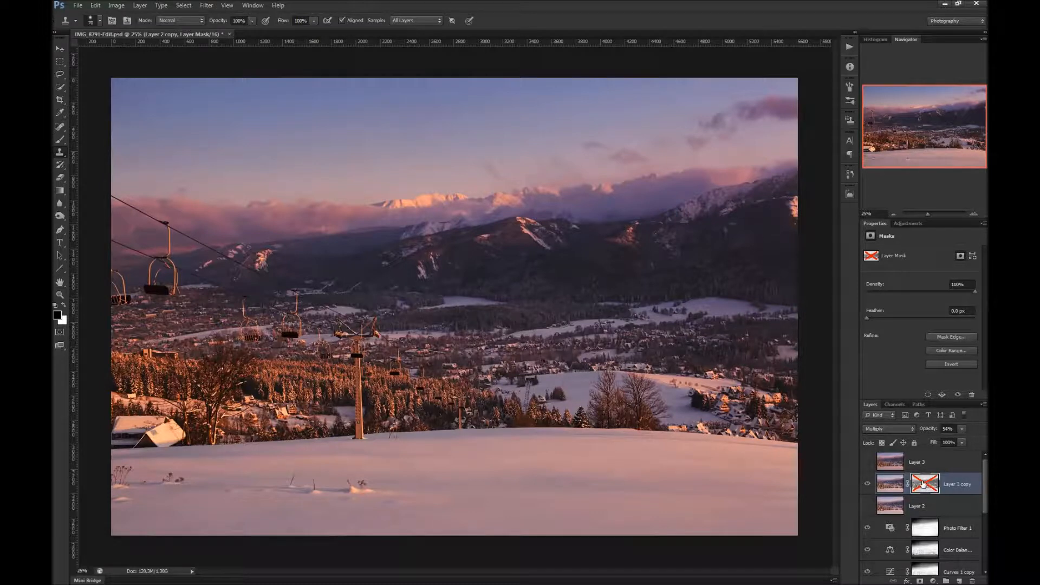
shift+click(924, 484)
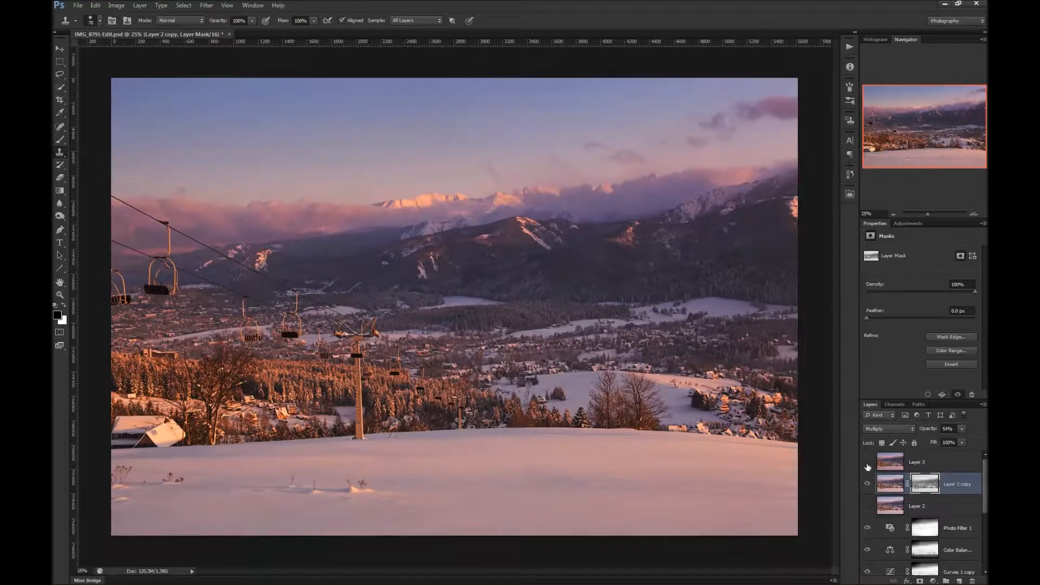
- Show and select Layer 3, and toggle its visibility to compare its effect on the image
click(868, 464)
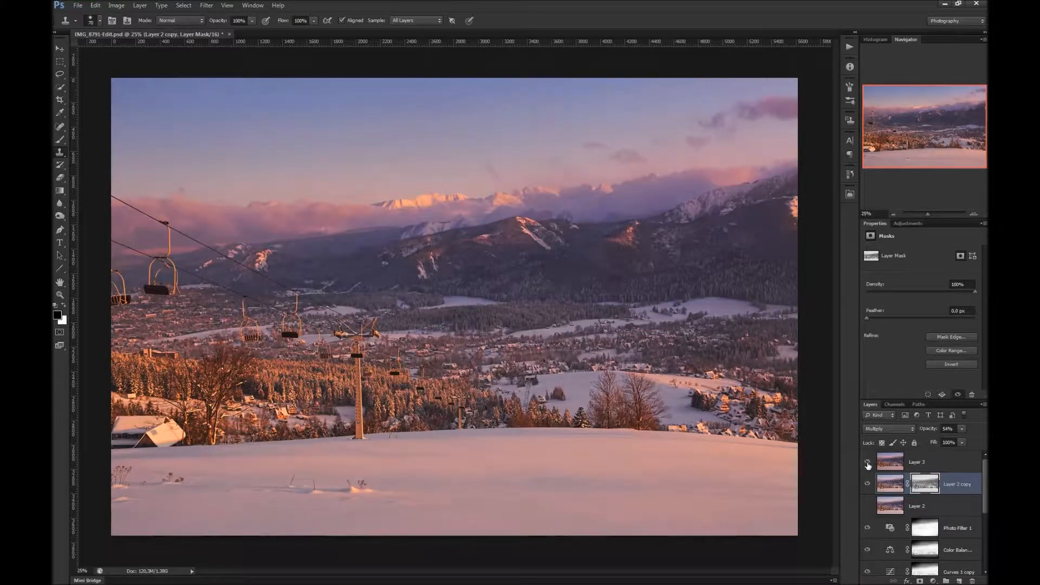
click(880, 464)
click(867, 463)
click(868, 463)
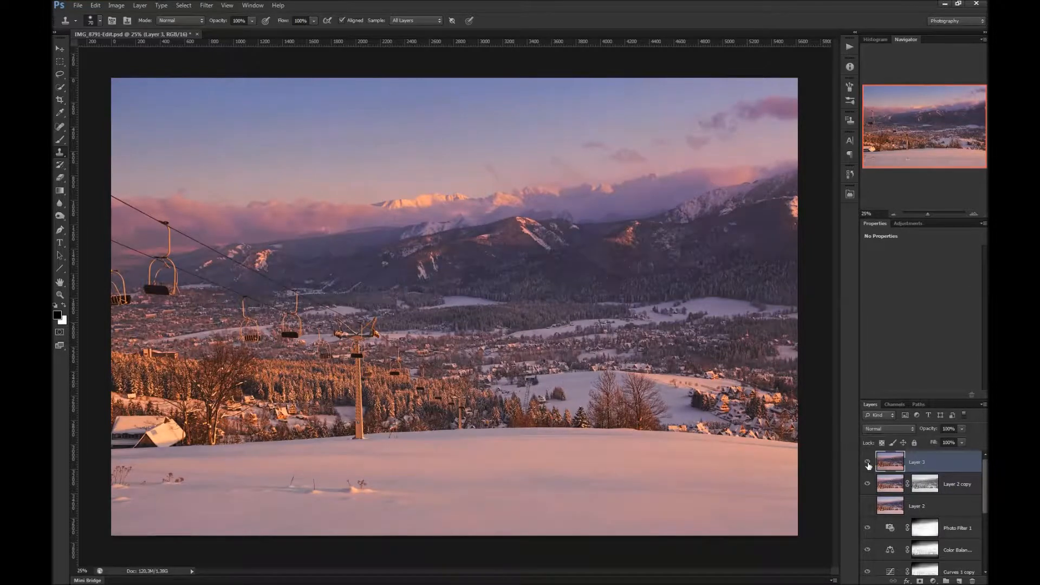
- Show Layer 2, and compare the image again with Layer 3 hidden and shown
click(868, 506)
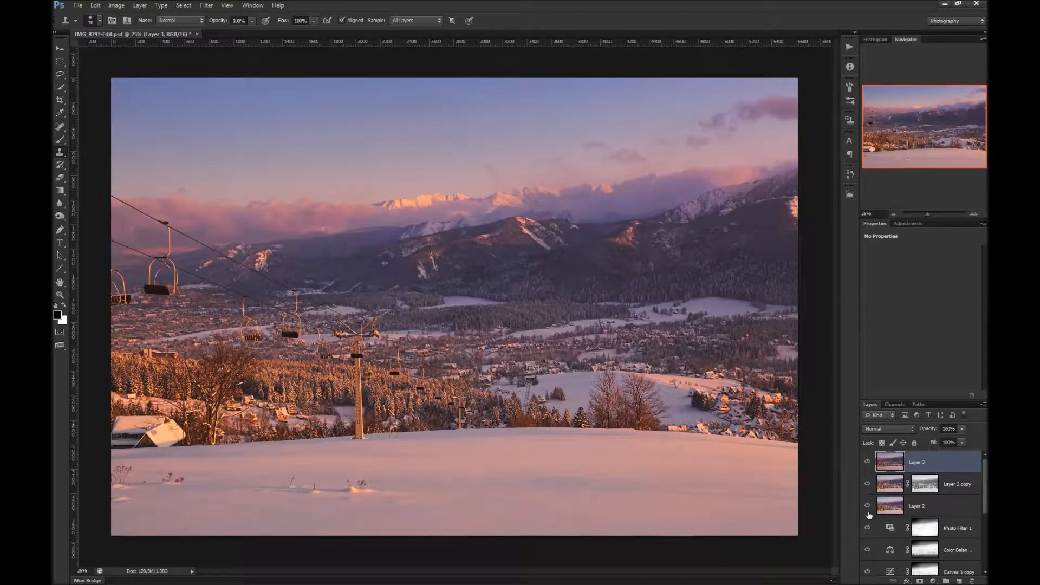
click(866, 464)
click(866, 464)
click(865, 464)
click(866, 464)
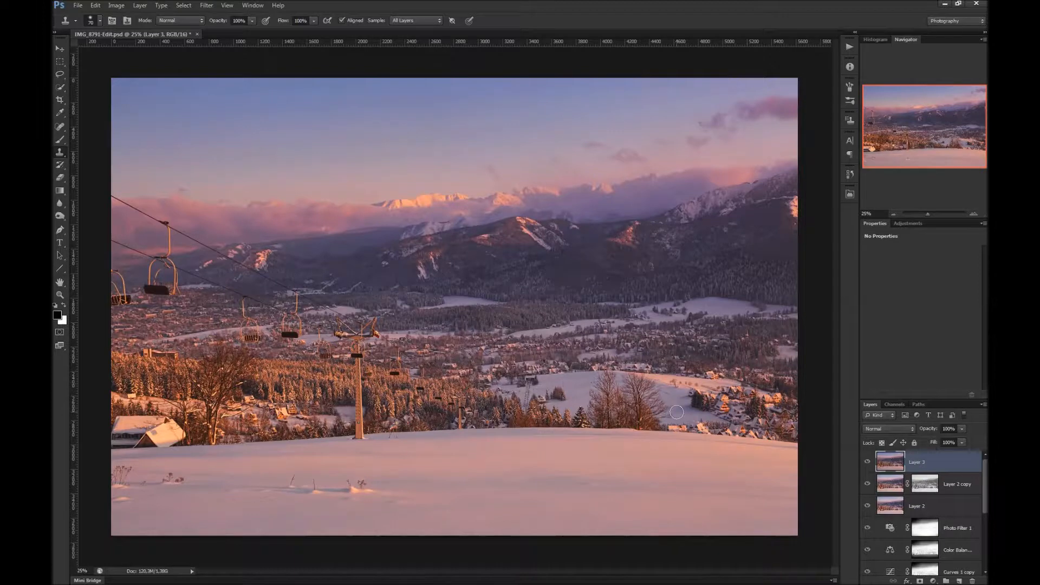